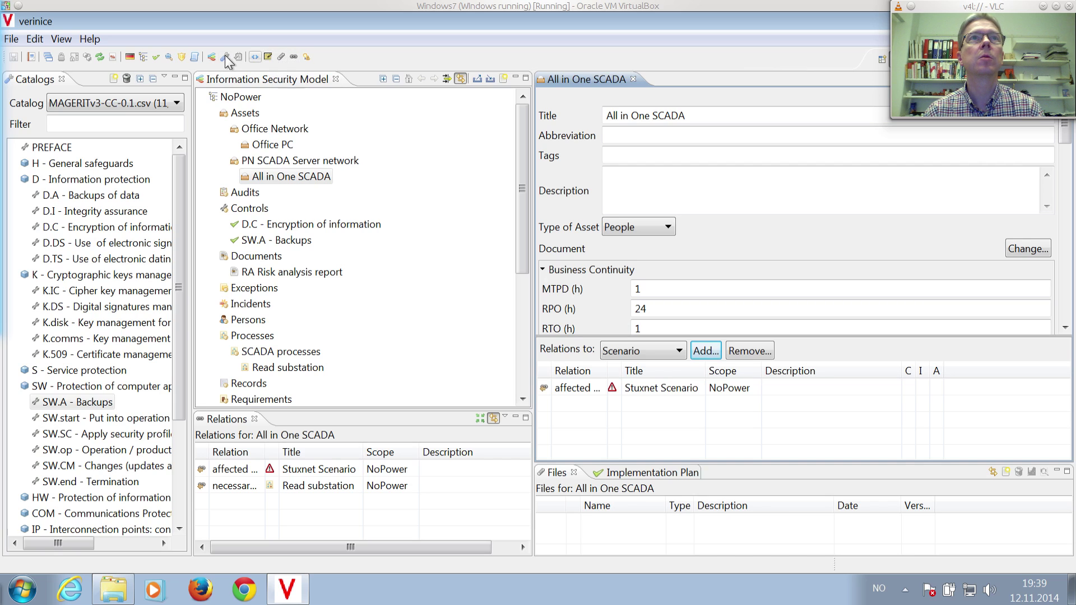
# Step: Run the risk analysis on the NoPower information security model from the toolbar
pyautogui.click(115, 57)
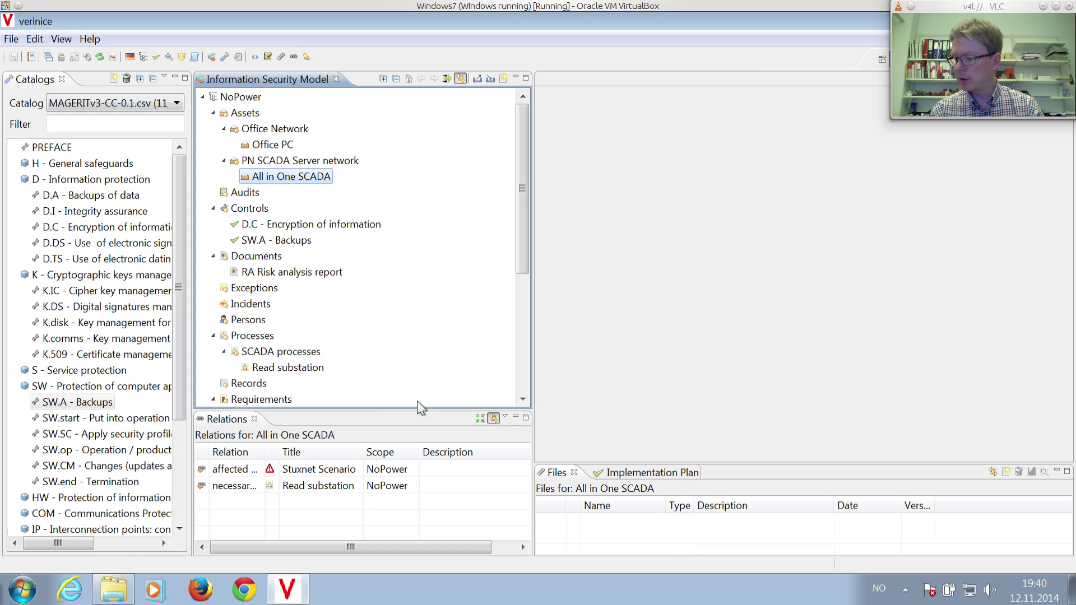
# Step: Open All in One SCADA and view its risk values: confidentiality 7, integrity 6, availability 8
pyautogui.doubleClick(298, 176)
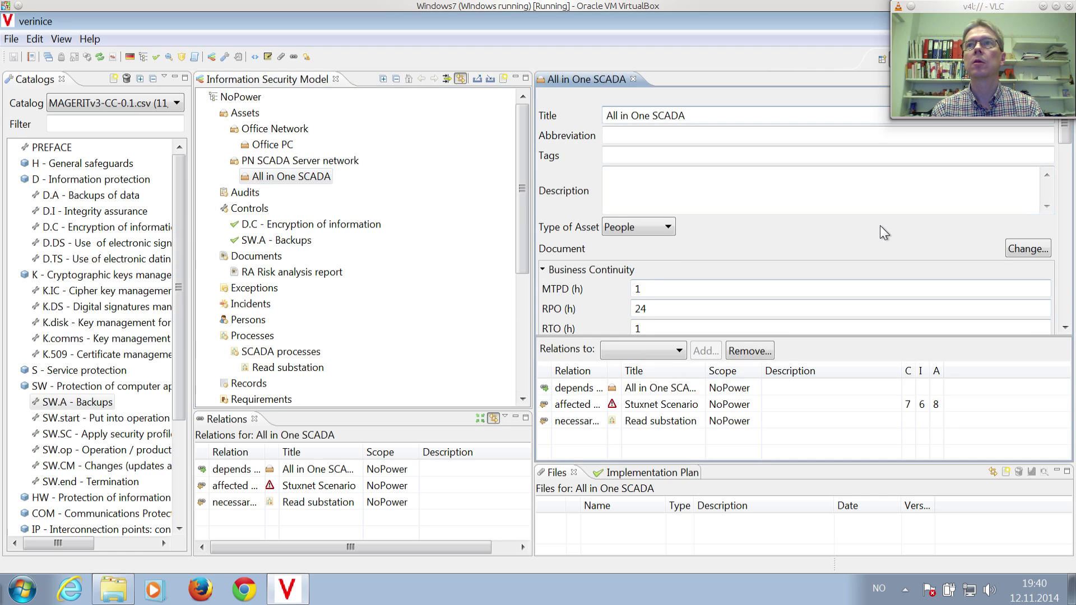
pyautogui.scroll(-1, 880, 225)
pyautogui.scroll(-1, 880, 226)
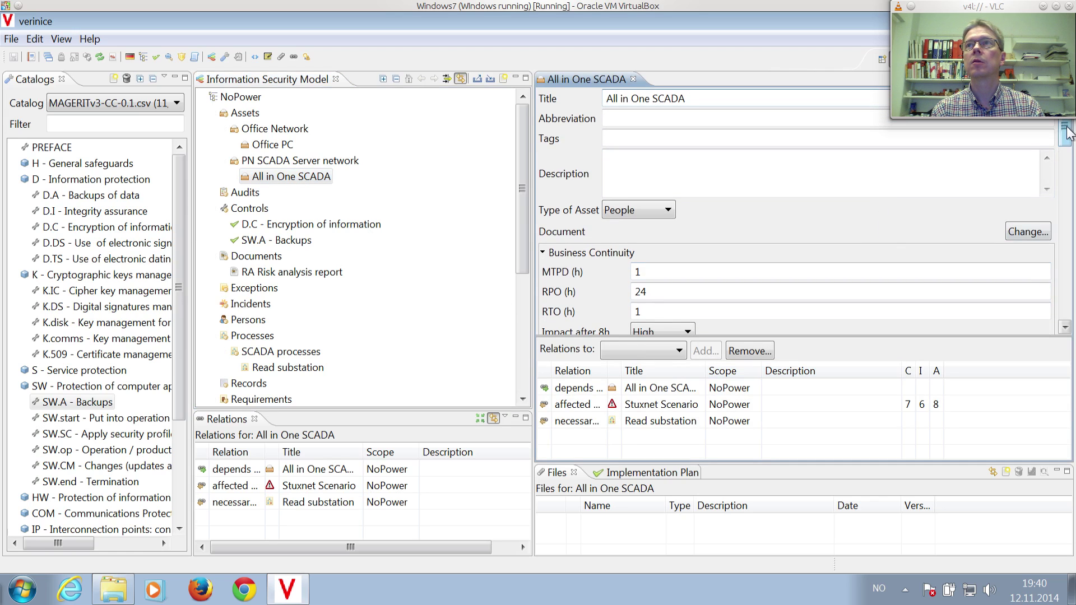
pyautogui.moveTo(1067, 133); pyautogui.dragTo(1062, 296)
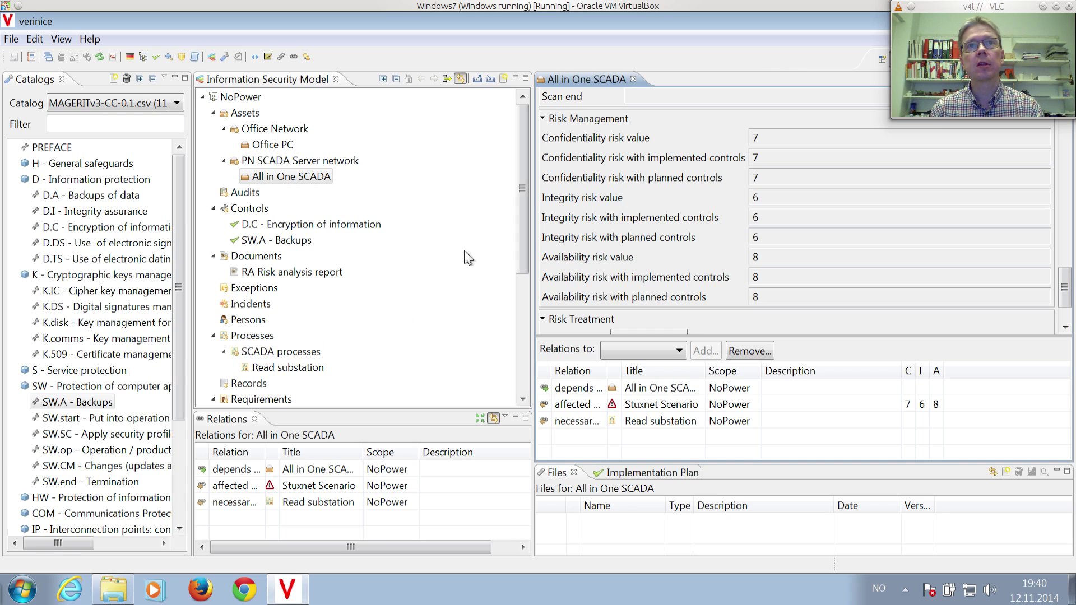
pyautogui.moveTo(522, 244); pyautogui.dragTo(535, 298)
# Step: Open the Stuxnet Scenario and view its 5: 60% scenario probability
pyautogui.click(289, 384)
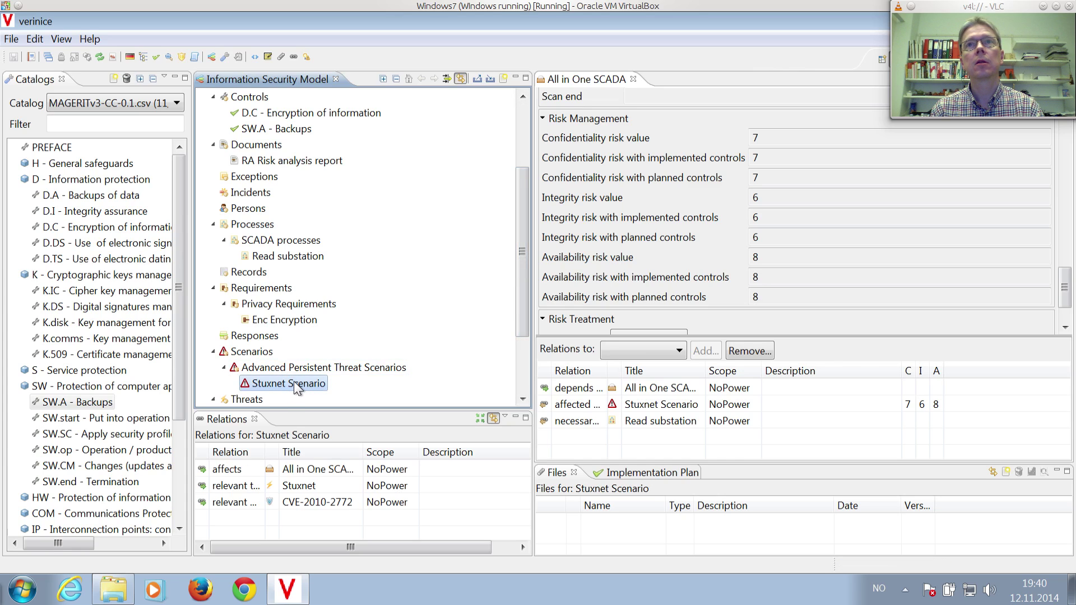
pyautogui.doubleClick(293, 382)
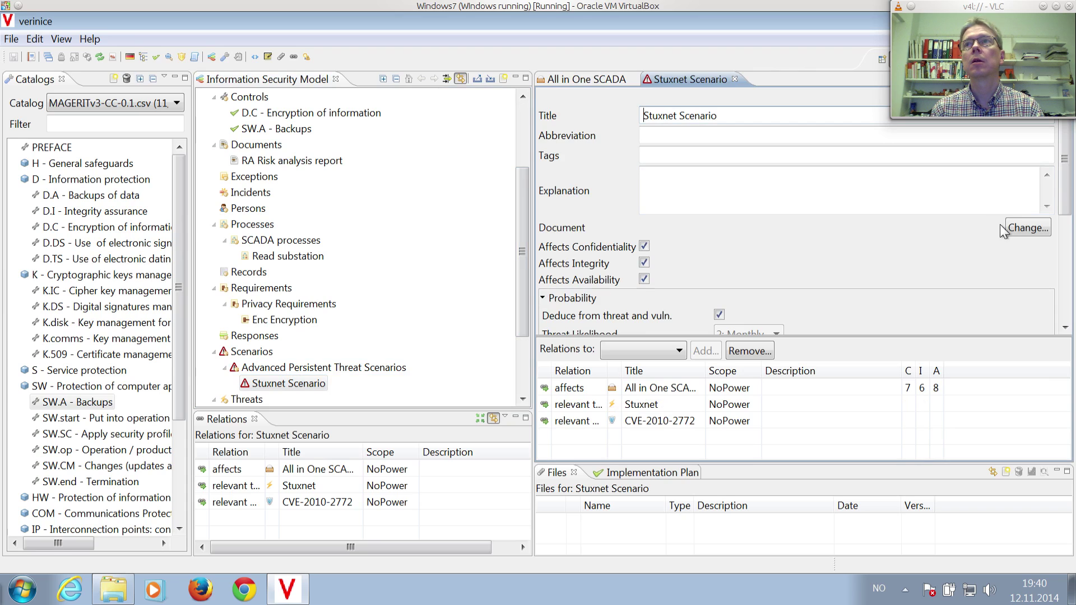
pyautogui.moveTo(1068, 185); pyautogui.dragTo(1068, 239)
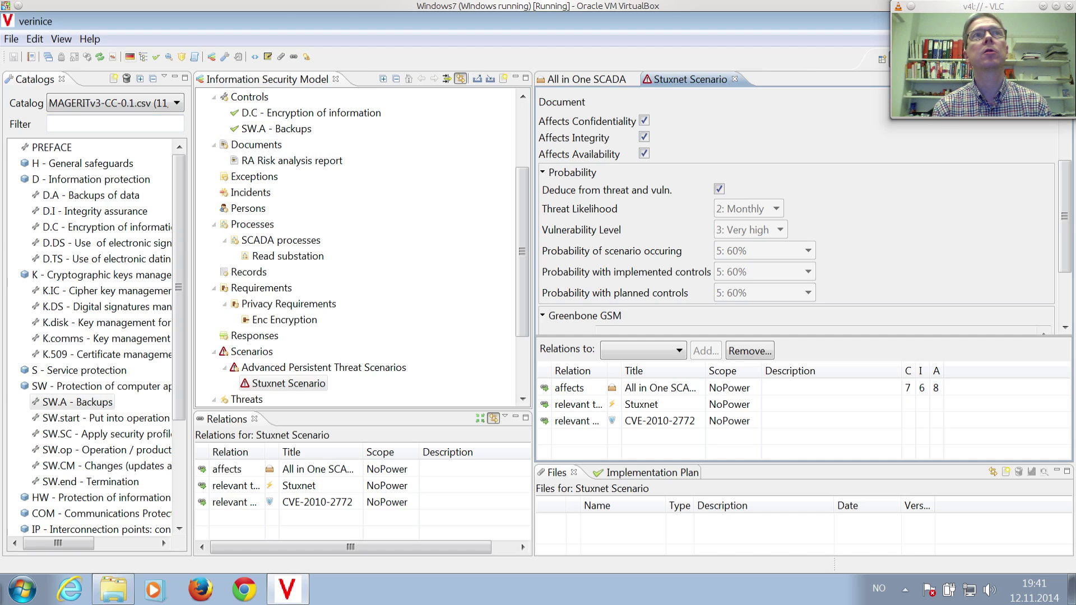
# Step: Set up an IS: Risk Assessment (en) report with NoPower as top-level element, then browse for its output file
pyautogui.click(11, 39)
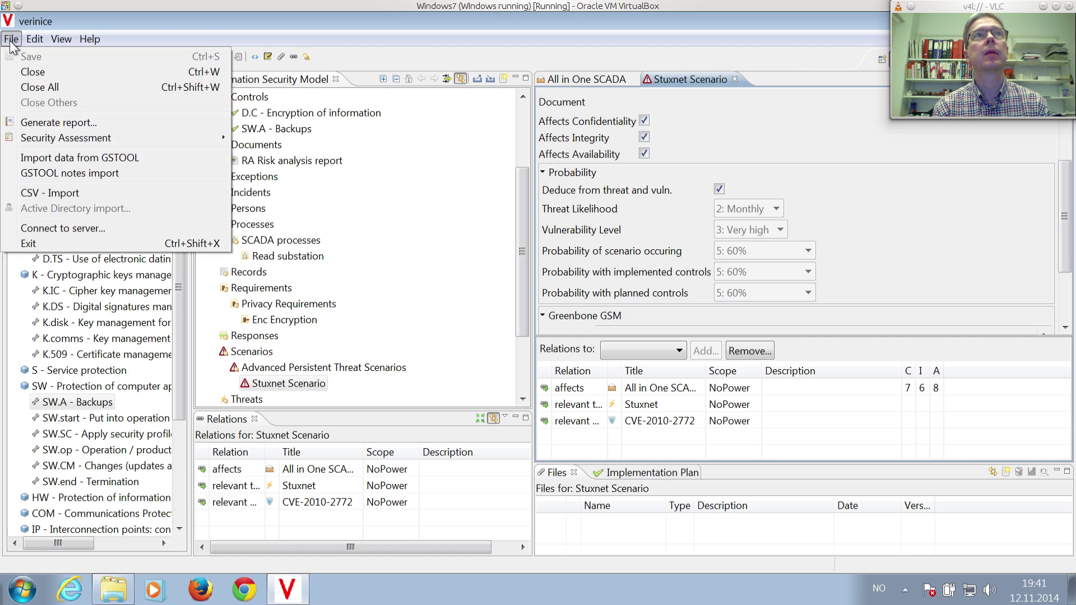
pyautogui.click(58, 122)
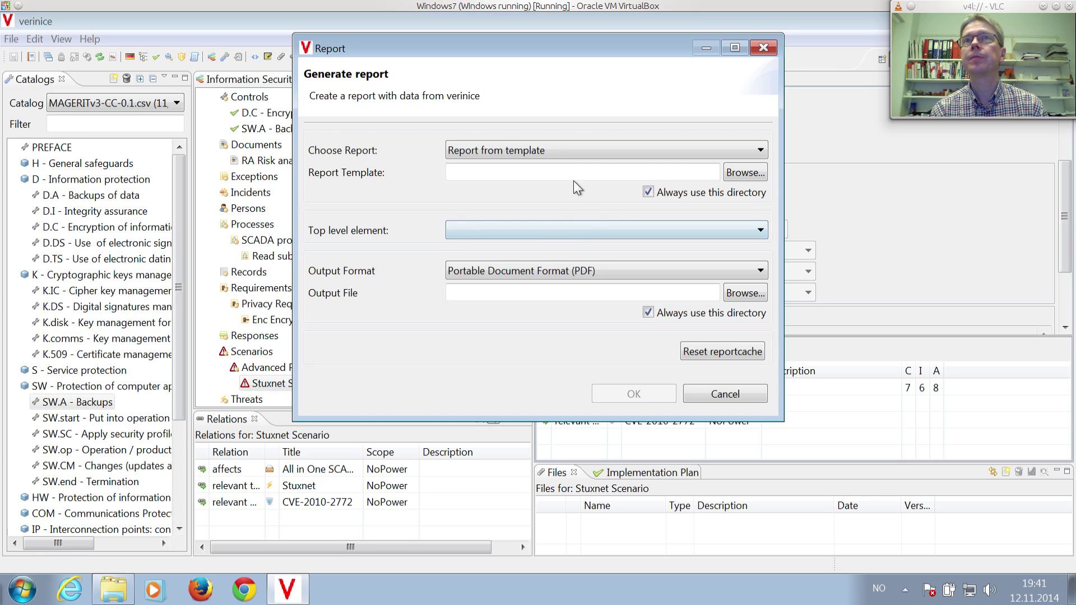
pyautogui.click(547, 154)
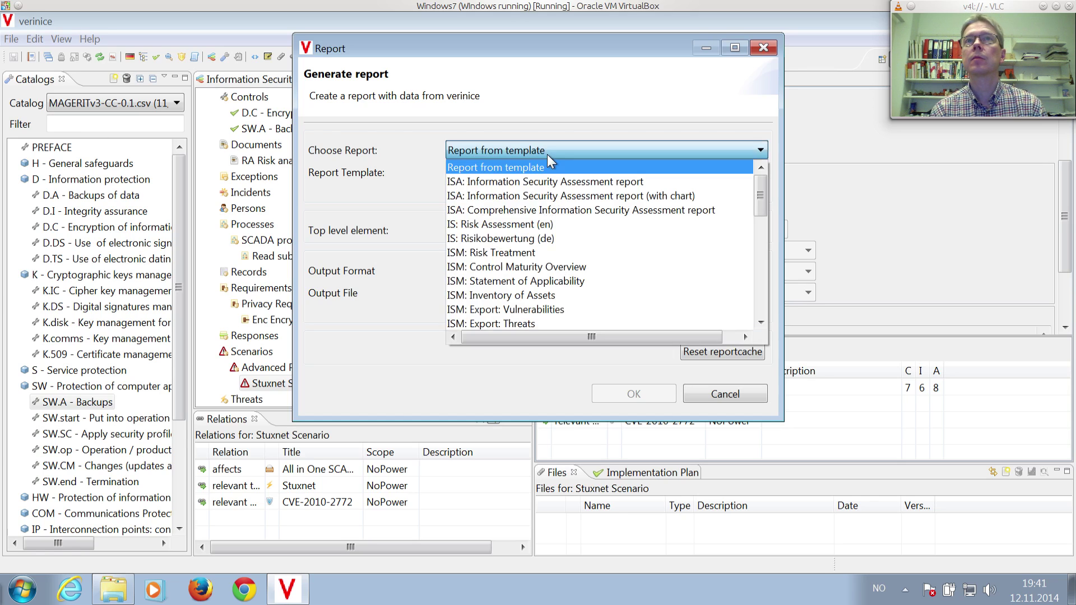
pyautogui.click(518, 225)
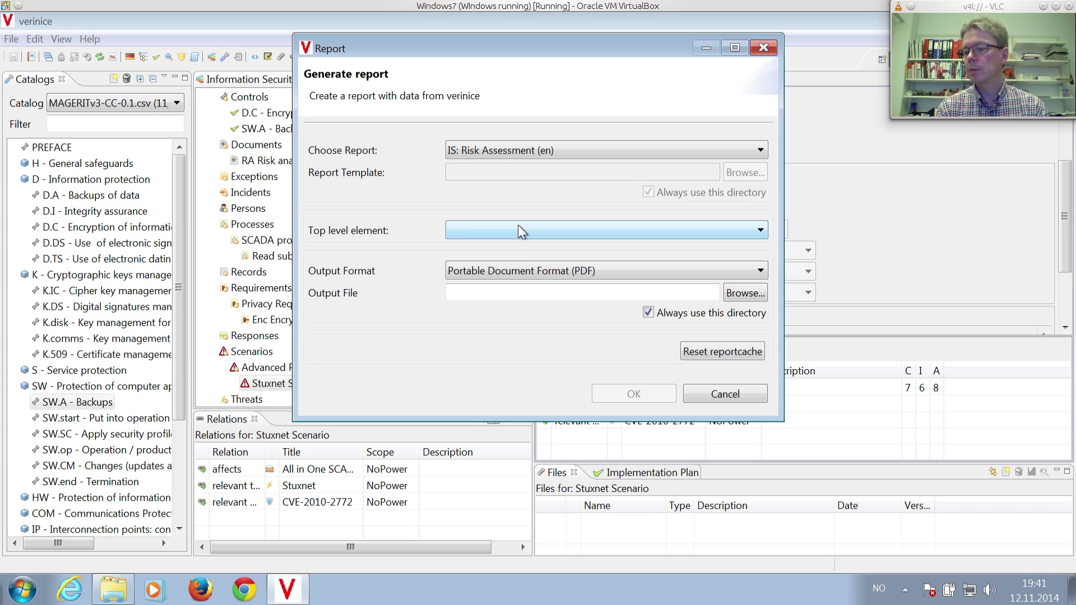
pyautogui.click(517, 229)
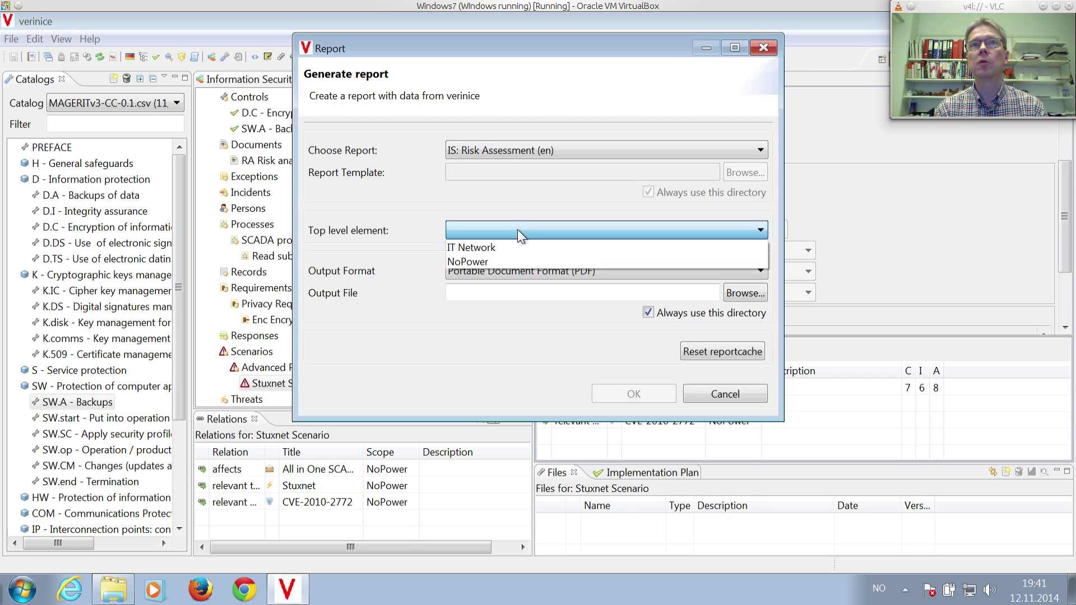
pyautogui.click(494, 262)
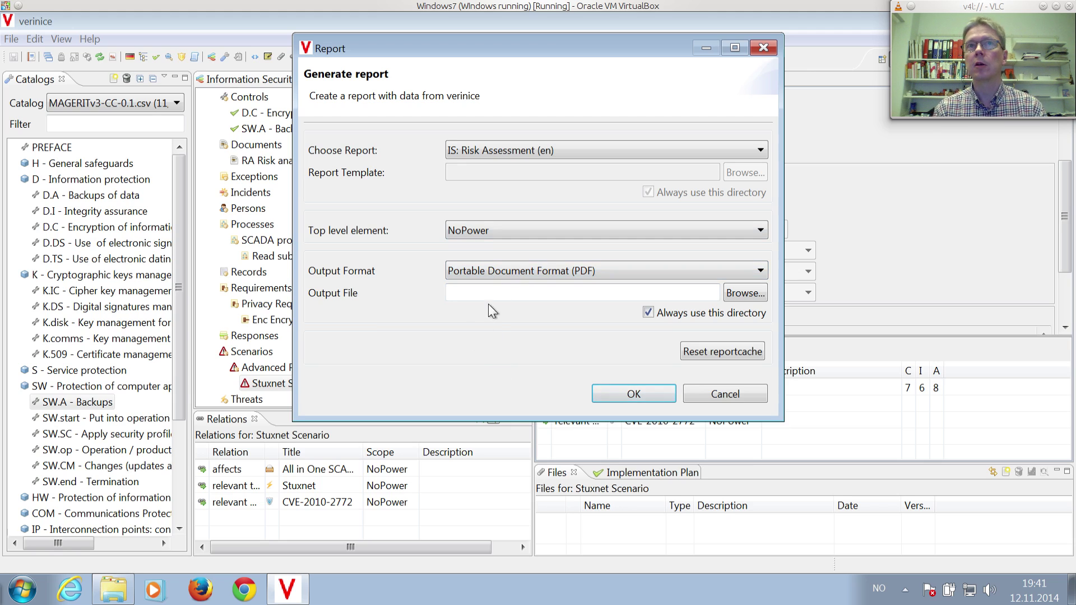
pyautogui.click(744, 292)
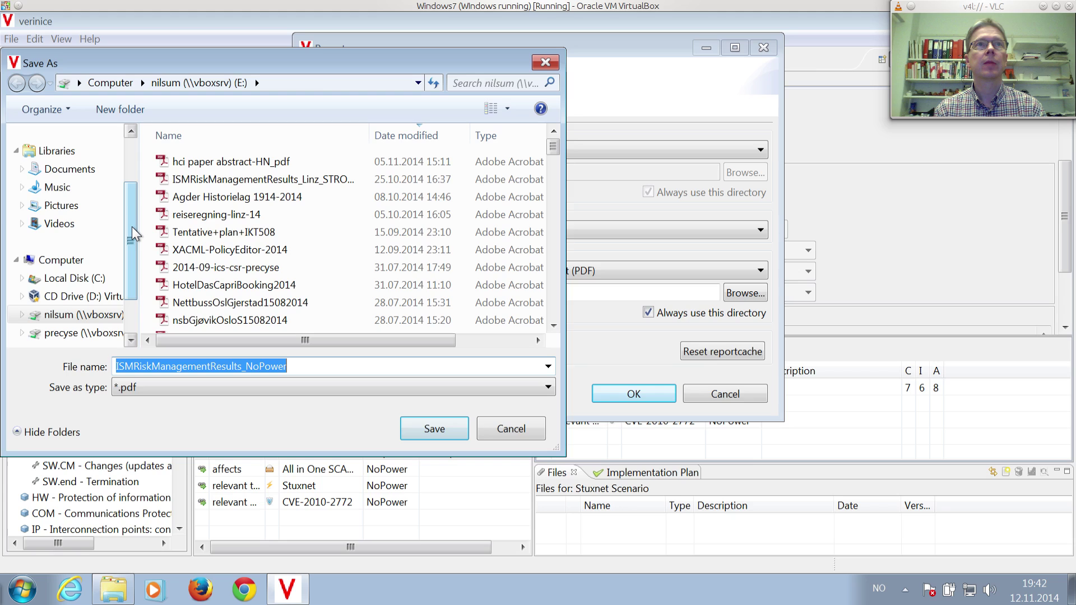
# Step: Save the report output as ISMRiskManagementResults_NoPower in the Documents library
pyautogui.moveTo(133, 239); pyautogui.dragTo(132, 196)
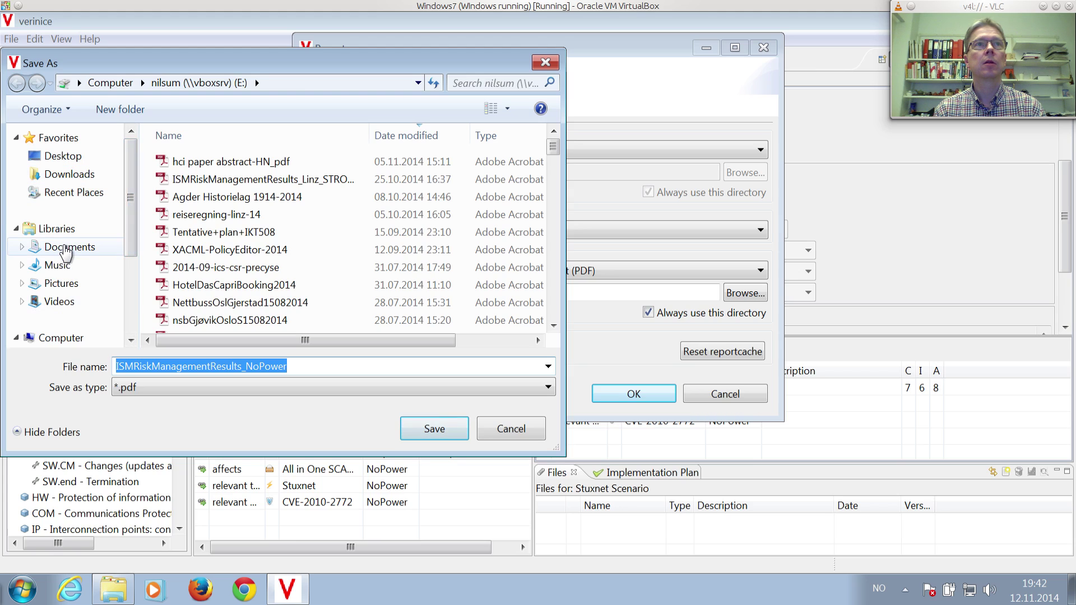
pyautogui.click(66, 250)
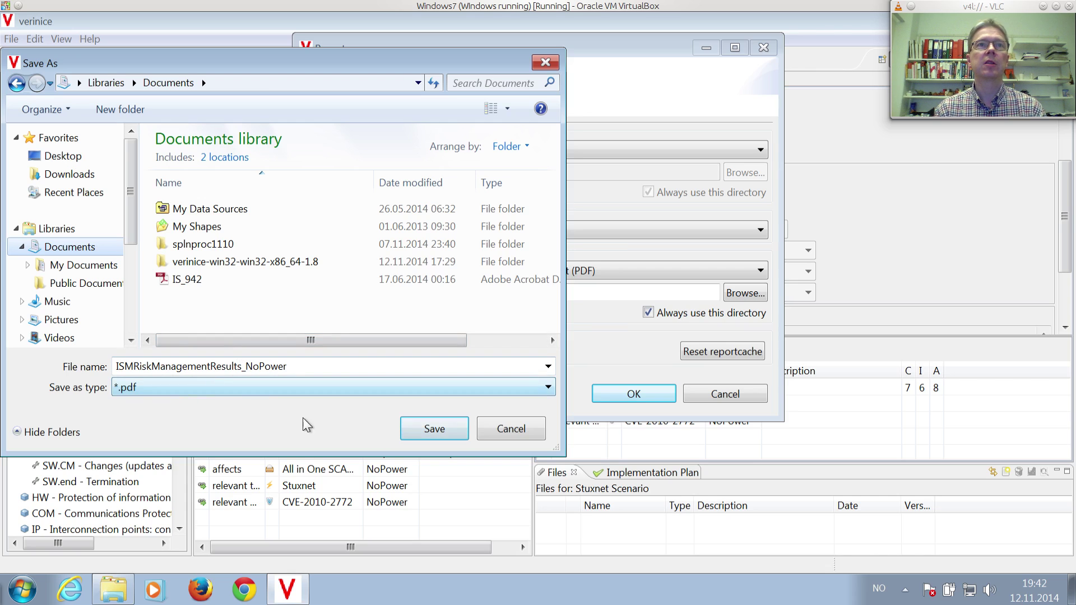
pyautogui.click(435, 432)
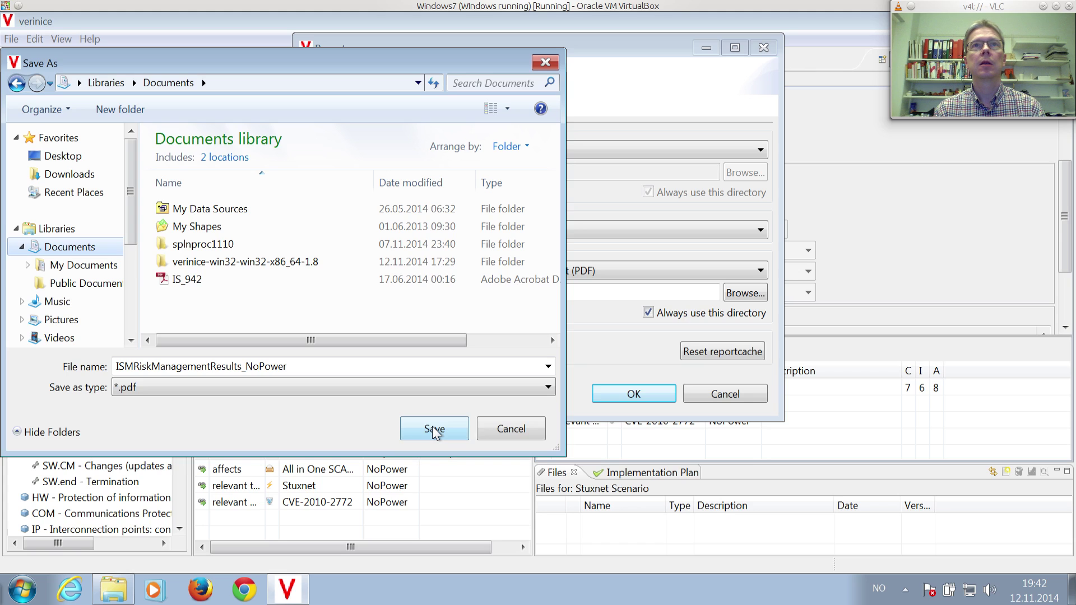
pyautogui.click(433, 428)
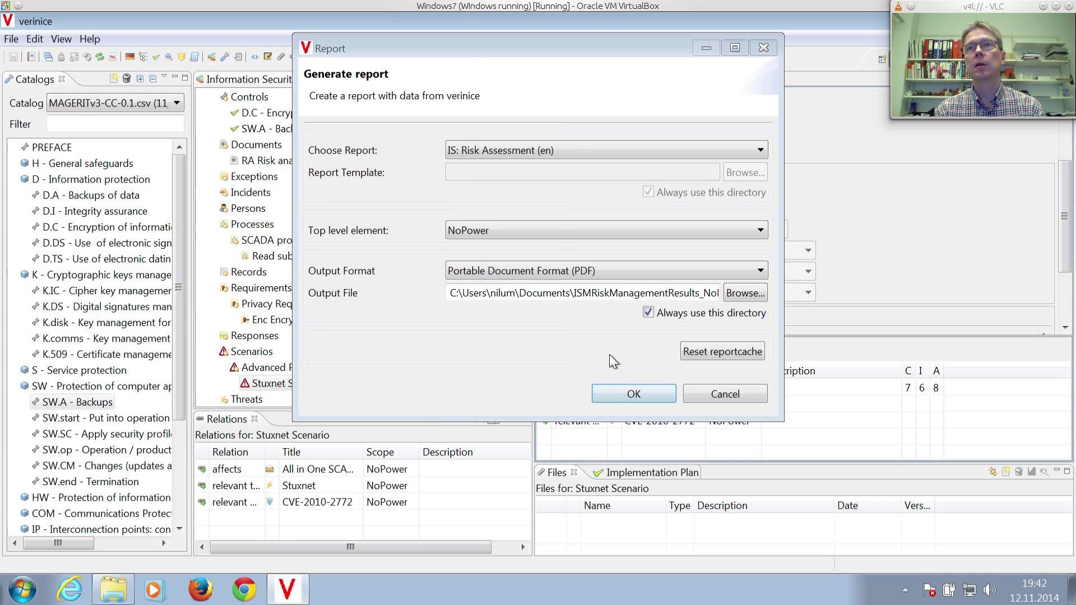
# Step: Generate the IS: Risk Assessment report for NoPower
pyautogui.click(607, 396)
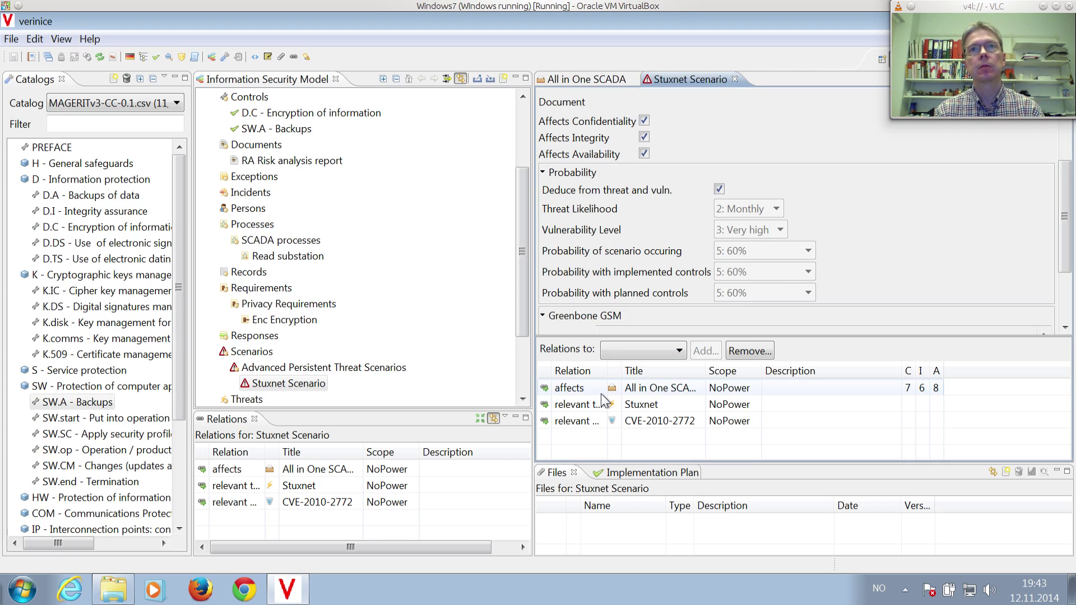
# Step: Open ISMRiskManagementResults_NoPower.pdf from the Documents library in Windows Explorer
pyautogui.click(115, 590)
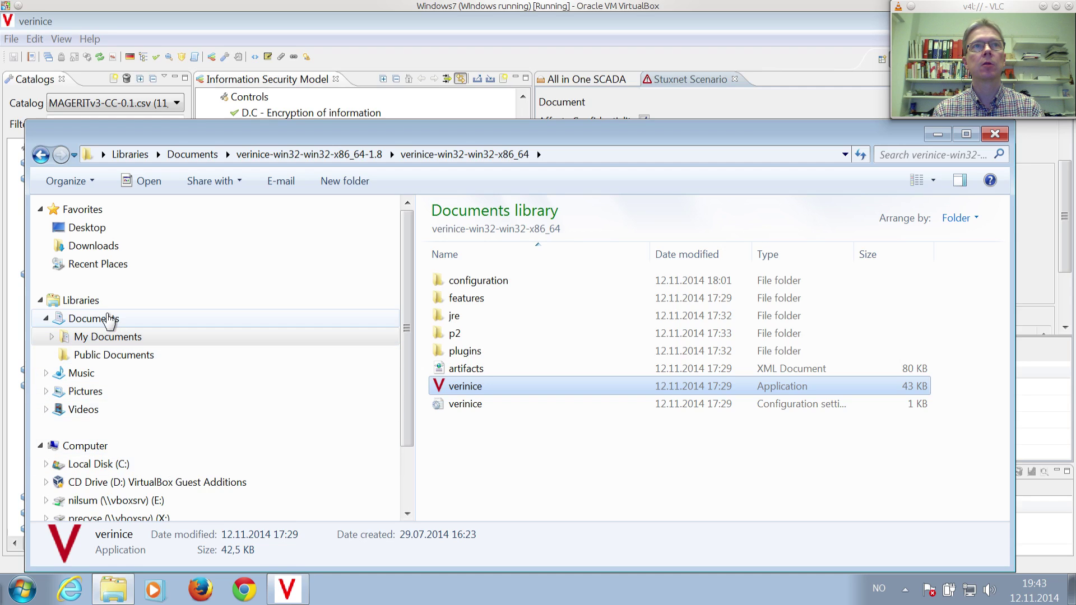
pyautogui.click(110, 321)
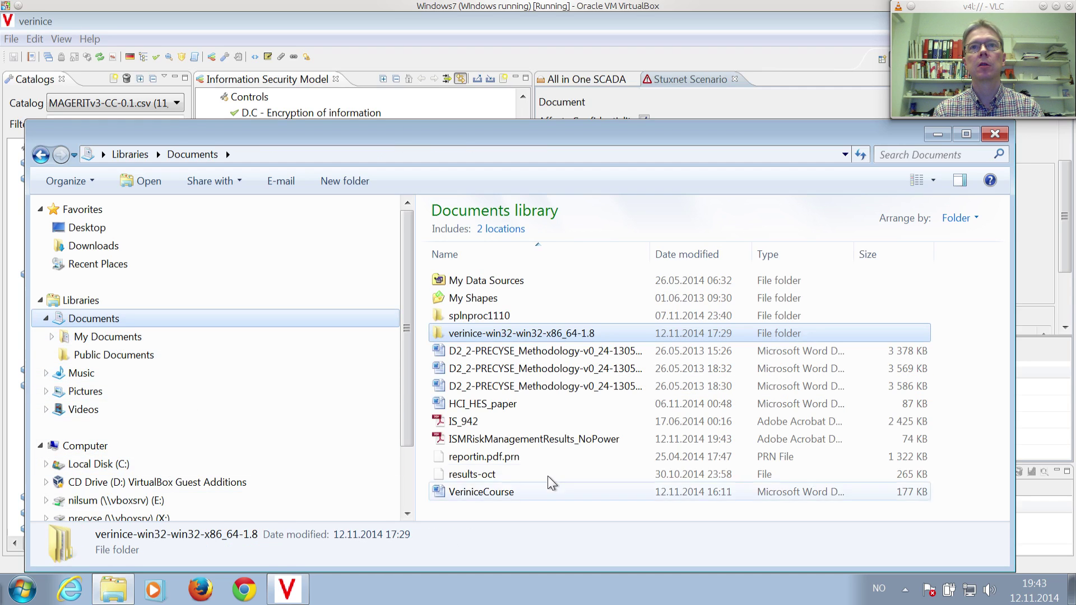
pyautogui.doubleClick(538, 440)
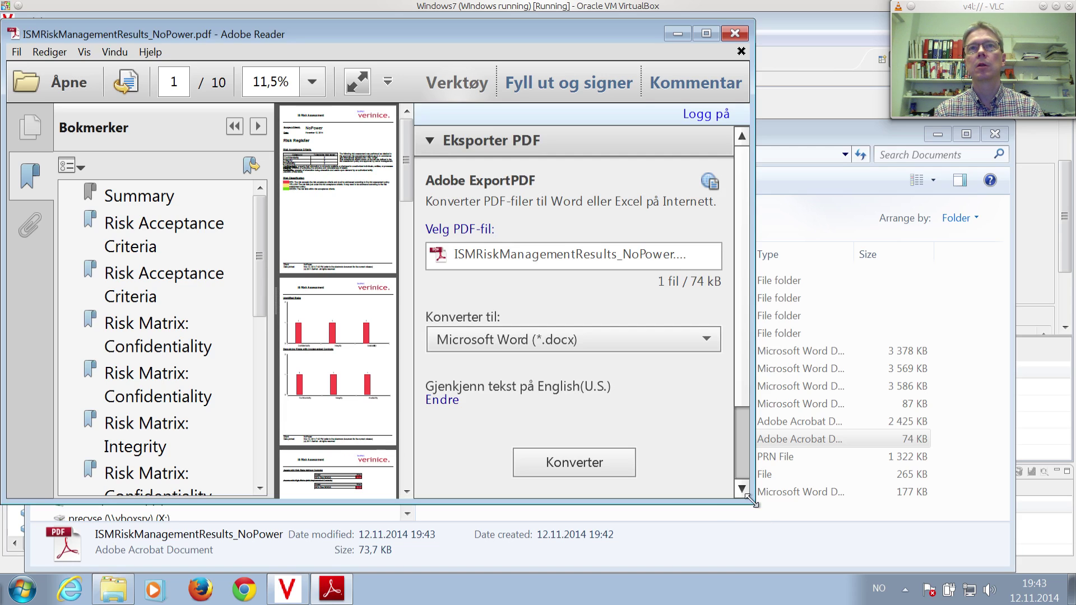
# Step: Enlarge the Adobe Reader window and read the Risk Register and risk charts on pages 1–2
pyautogui.moveTo(751, 501); pyautogui.dragTo(1004, 565)
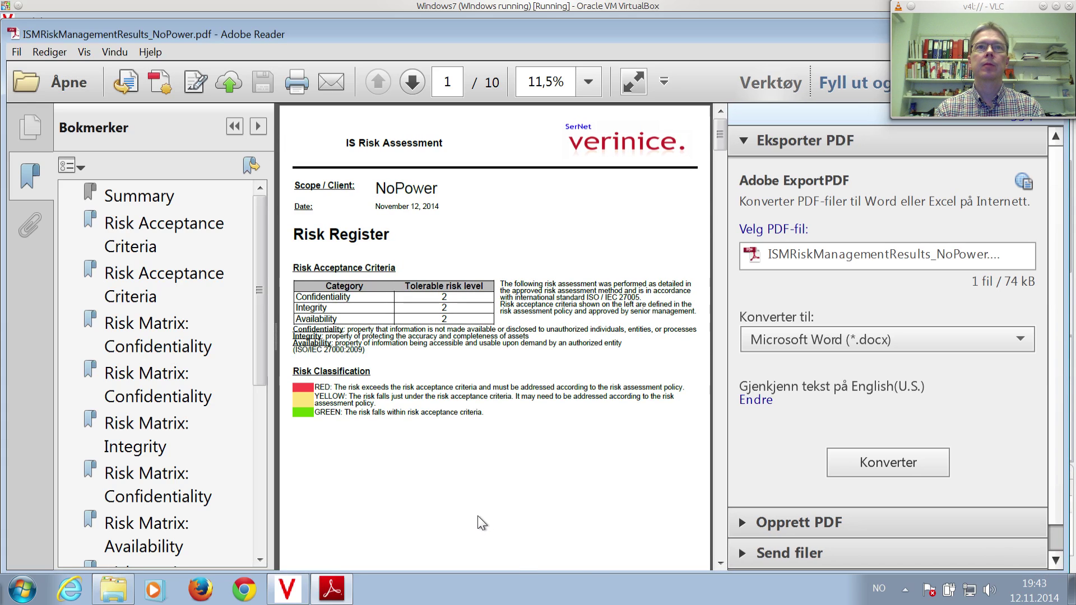
pyautogui.scroll(-3, 478, 515)
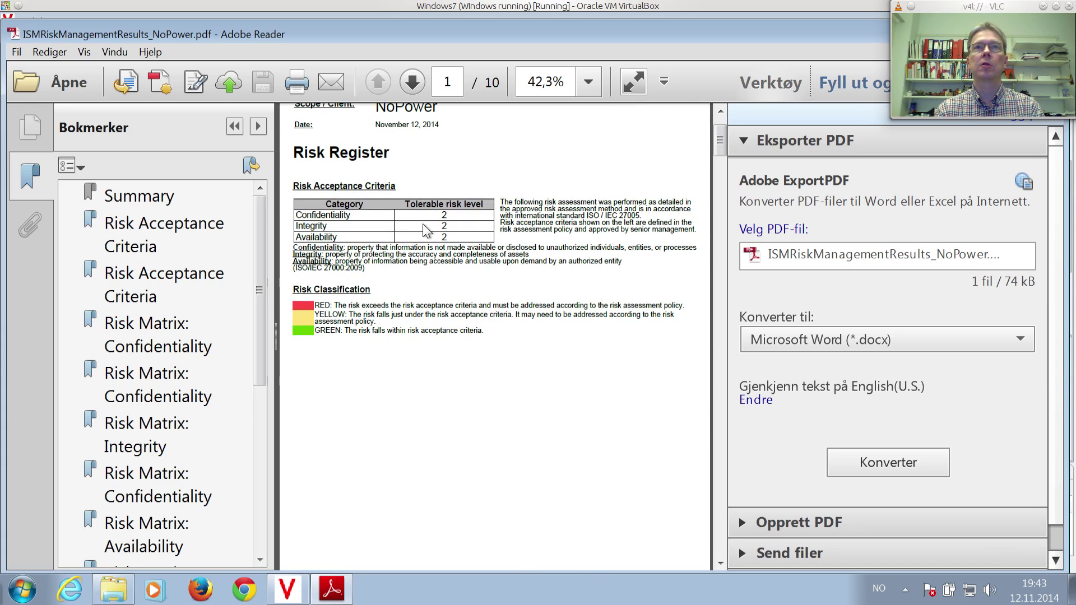
pyautogui.scroll(-3, 496, 446)
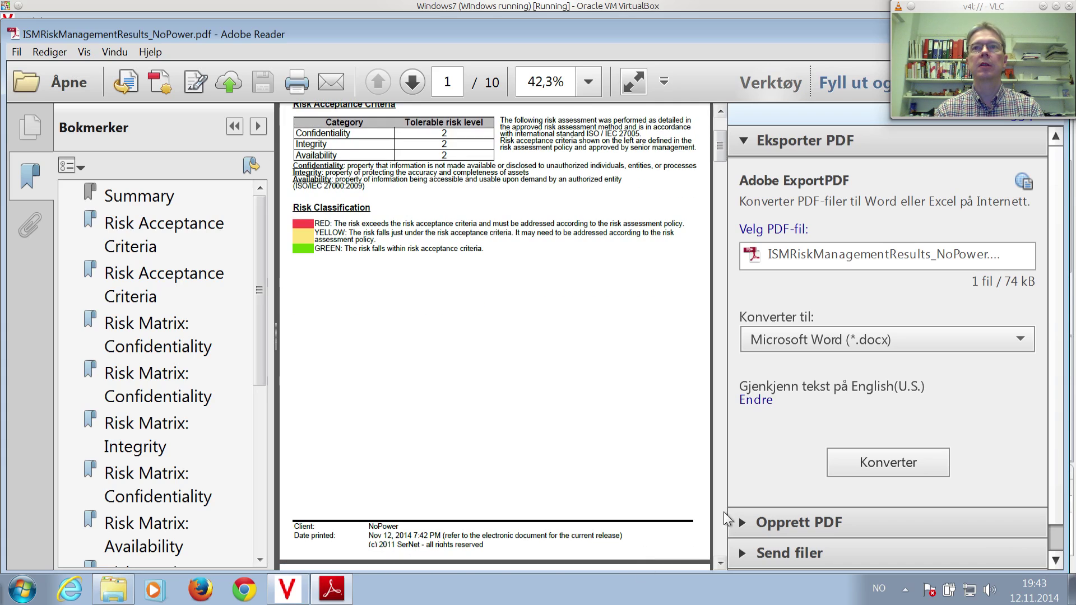
pyautogui.click(717, 538)
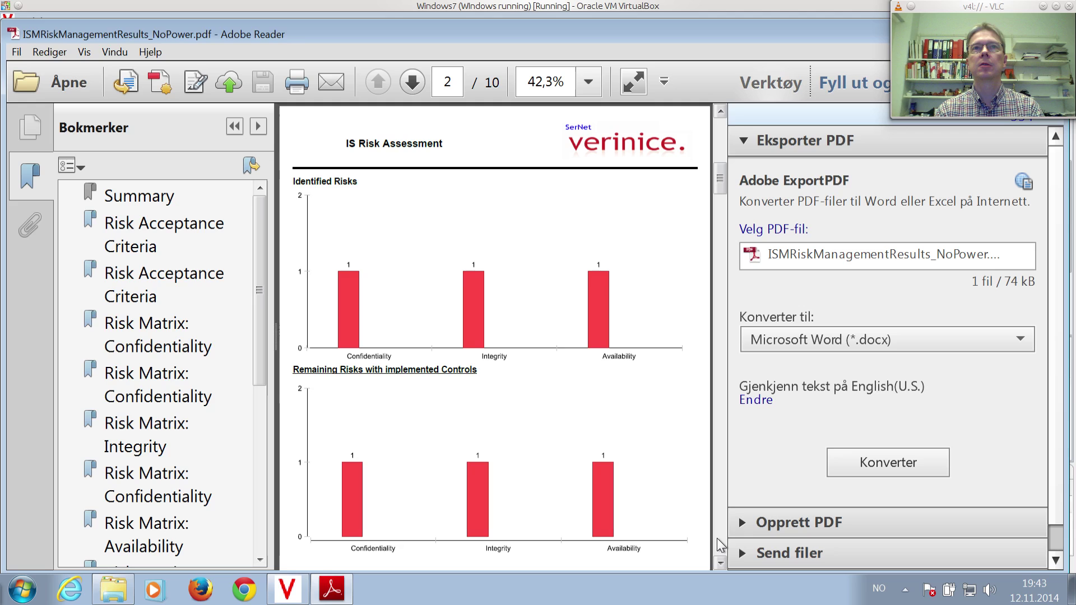
pyautogui.scroll(-1, 642, 479)
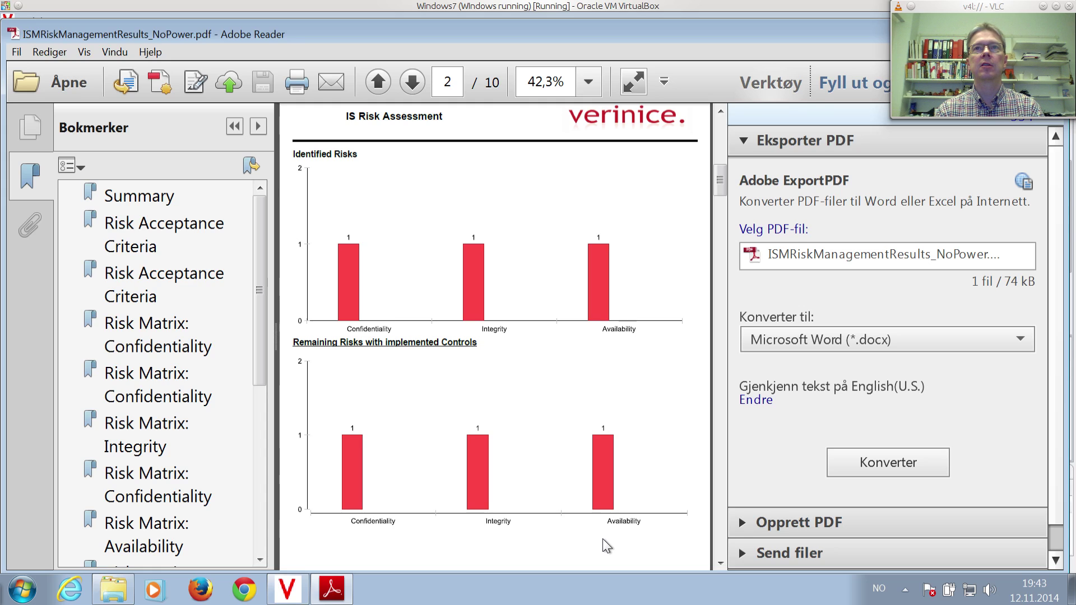
pyautogui.scroll(-2, 603, 540)
pyautogui.scroll(-10, 627, 530)
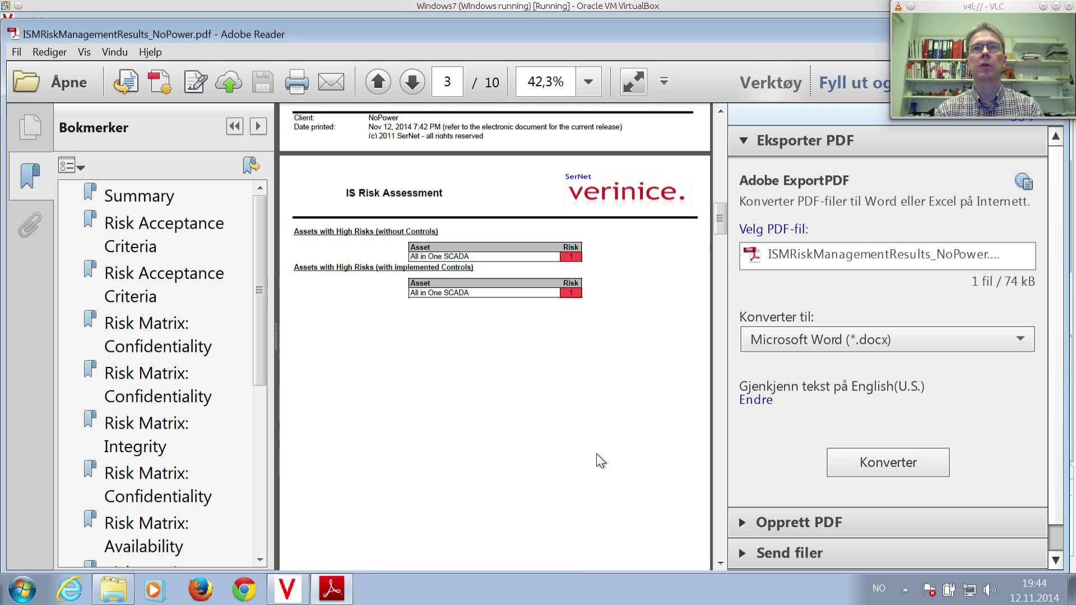
# Step: Scroll through the risk matrices on pages 3–8 to the Remaining High Risks table on page 9
pyautogui.scroll(-1, 516, 392)
pyautogui.scroll(10, 516, 407)
pyautogui.scroll(-4, 516, 405)
pyautogui.scroll(-4, 516, 406)
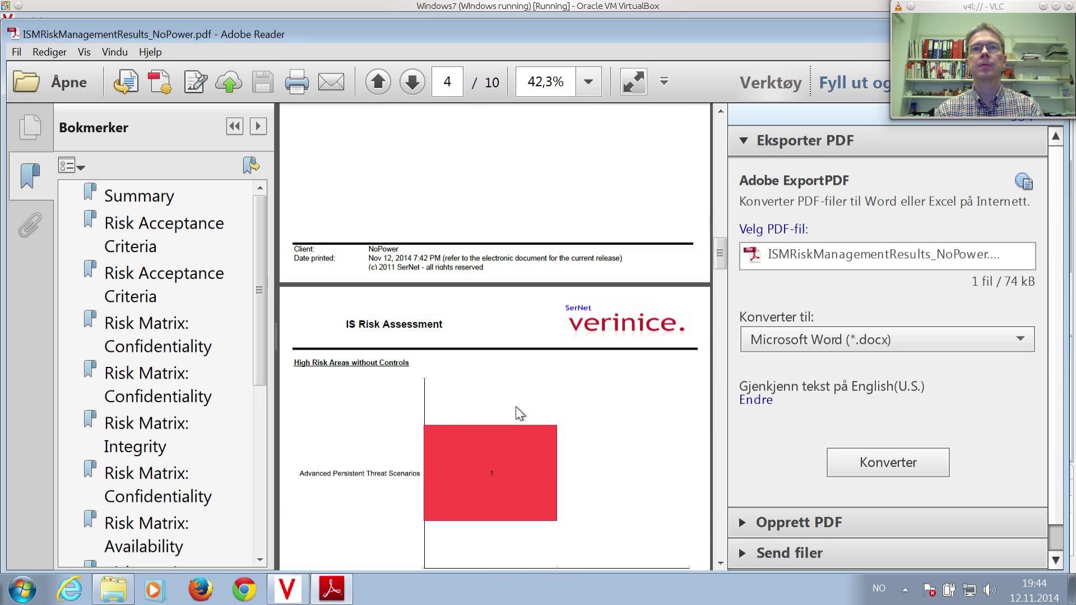
pyautogui.scroll(-2, 516, 406)
pyautogui.scroll(-8, 371, 474)
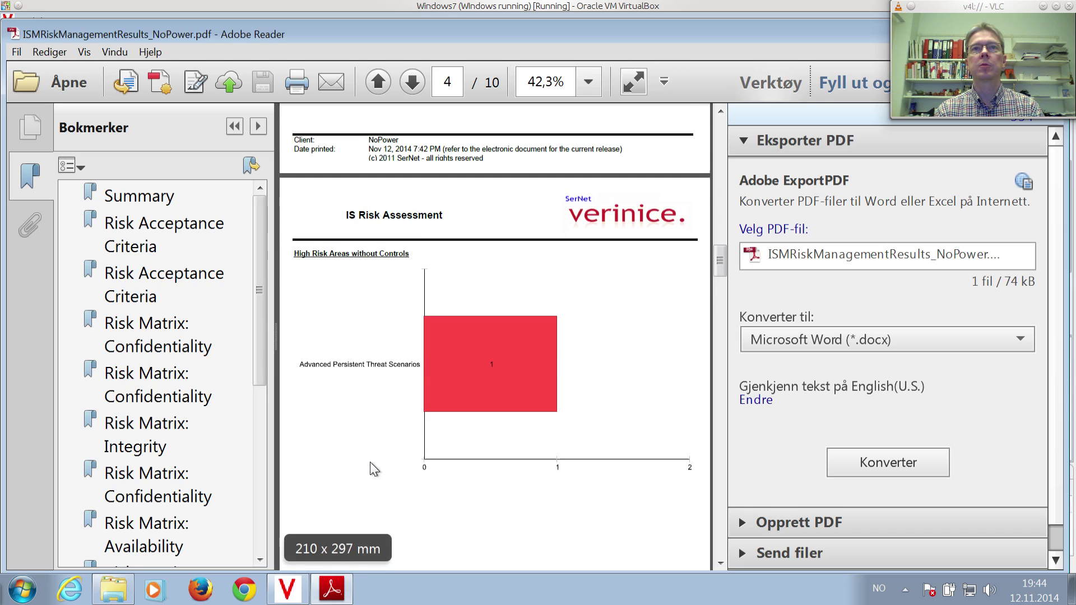
pyautogui.scroll(-15, 461, 476)
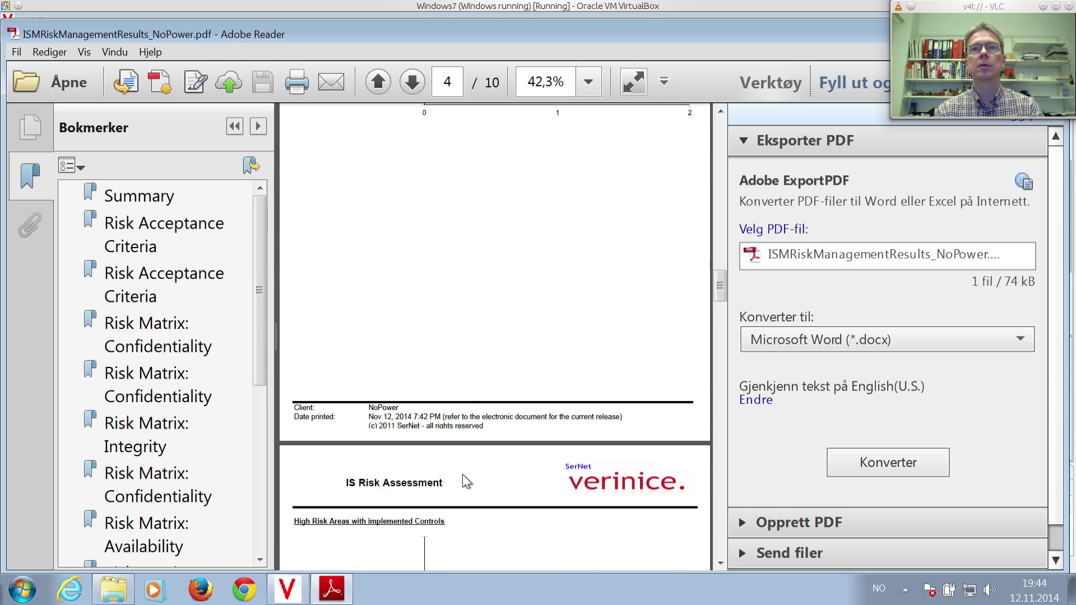
pyautogui.scroll(-12, 462, 474)
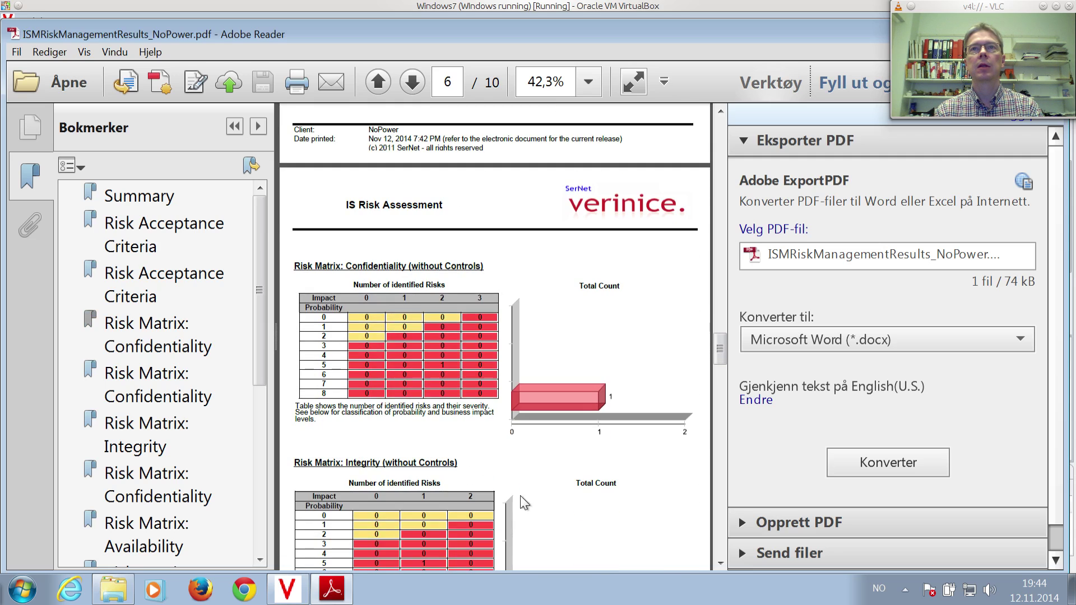
pyautogui.scroll(-13, 570, 514)
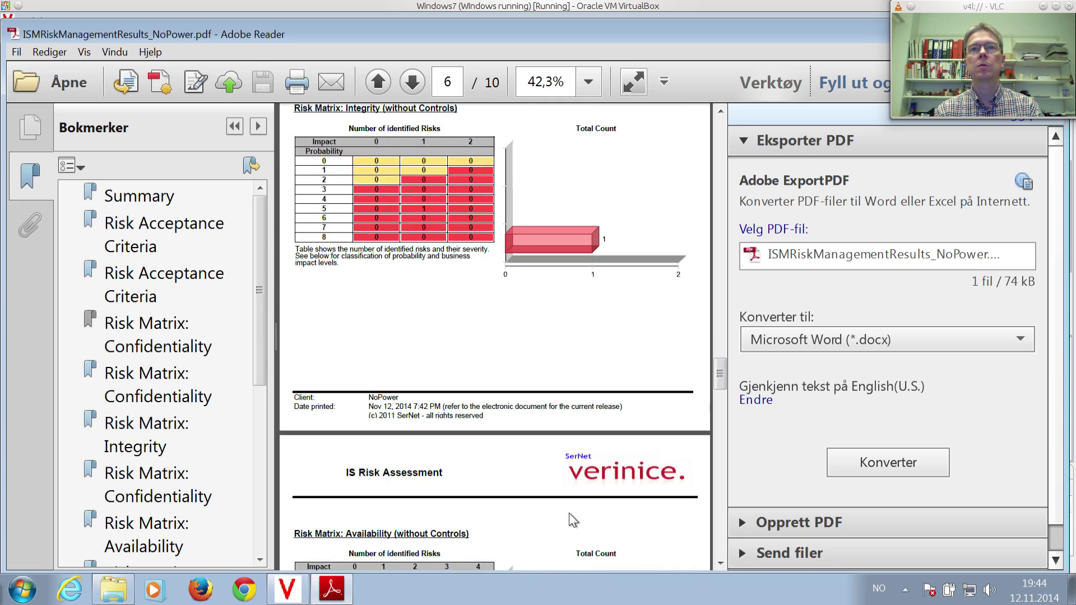
pyautogui.scroll(-12, 569, 513)
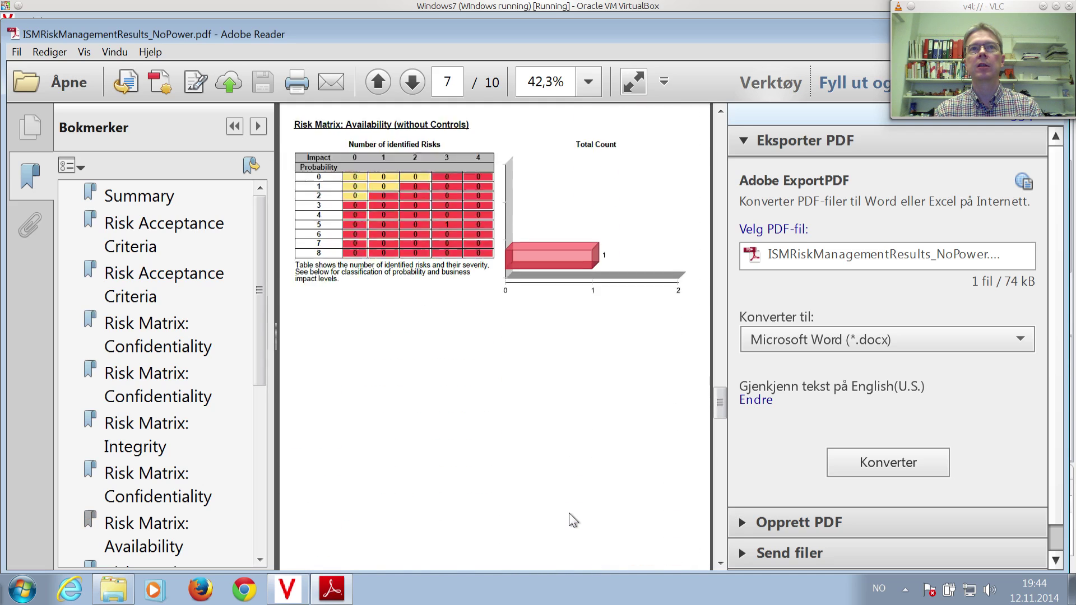
pyautogui.scroll(-10, 570, 513)
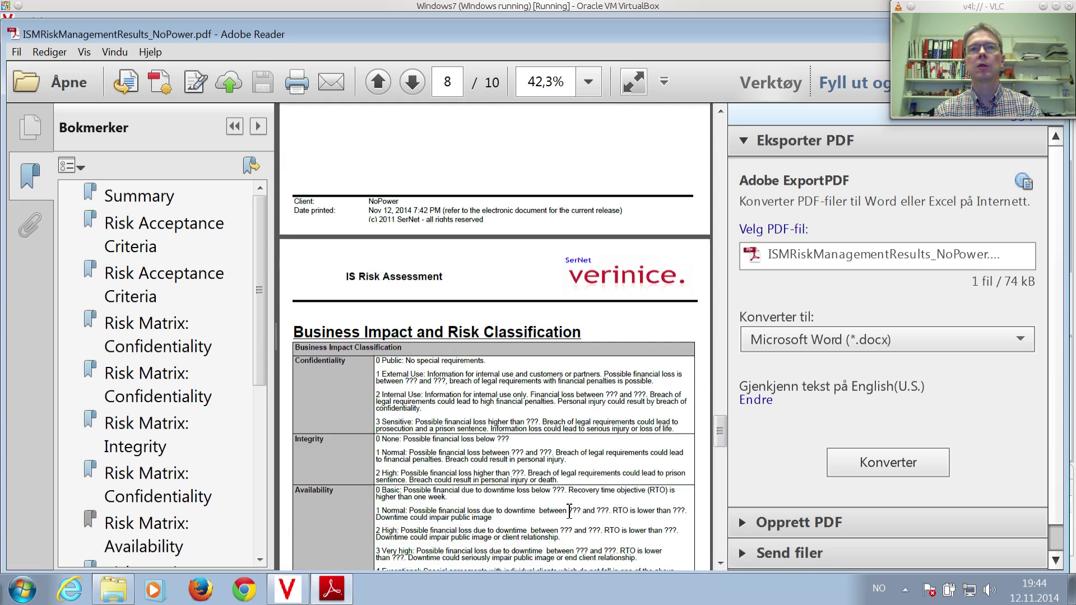
pyautogui.scroll(-2, 570, 513)
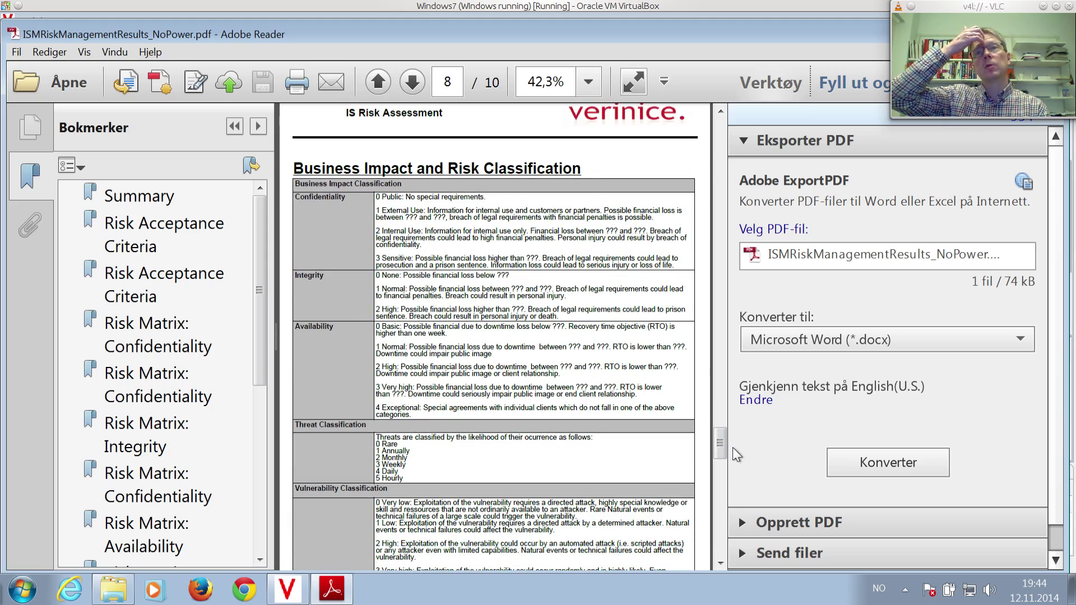
pyautogui.moveTo(720, 440); pyautogui.dragTo(721, 466)
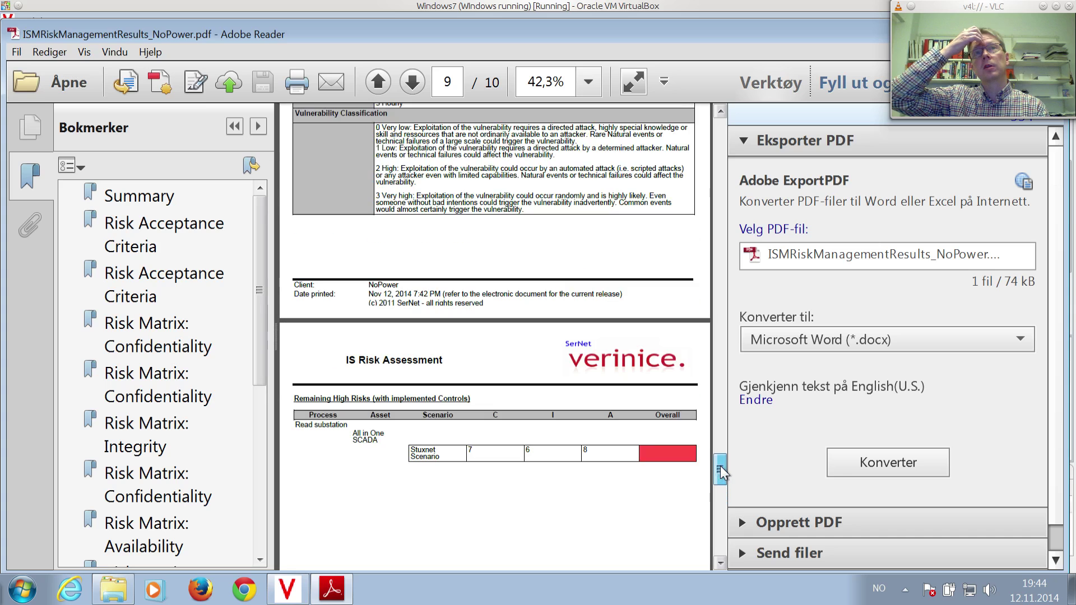